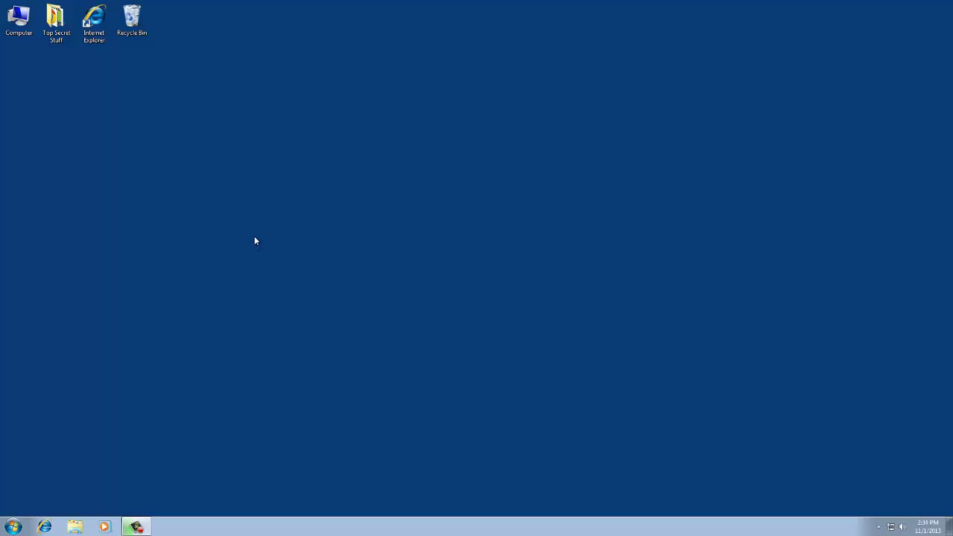
double_click(95, 23)
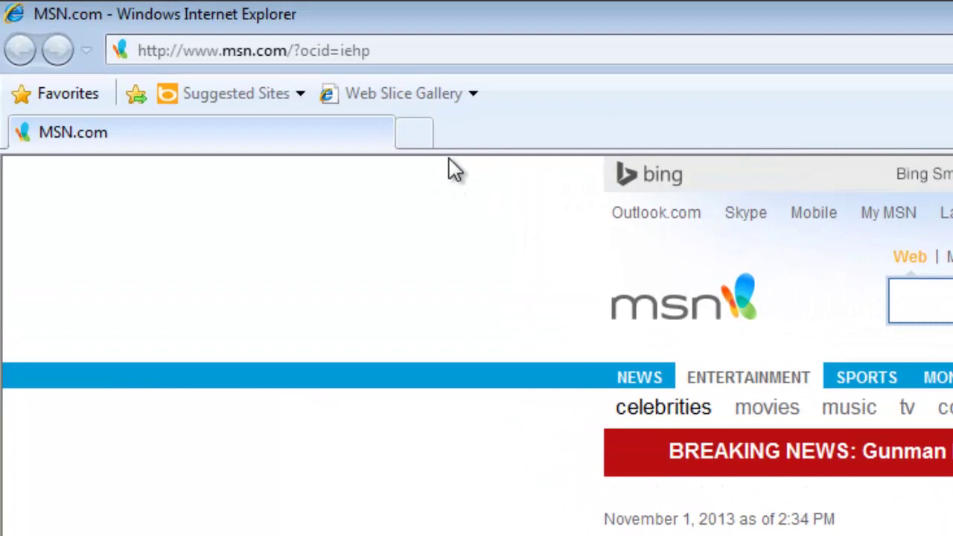
click(418, 52)
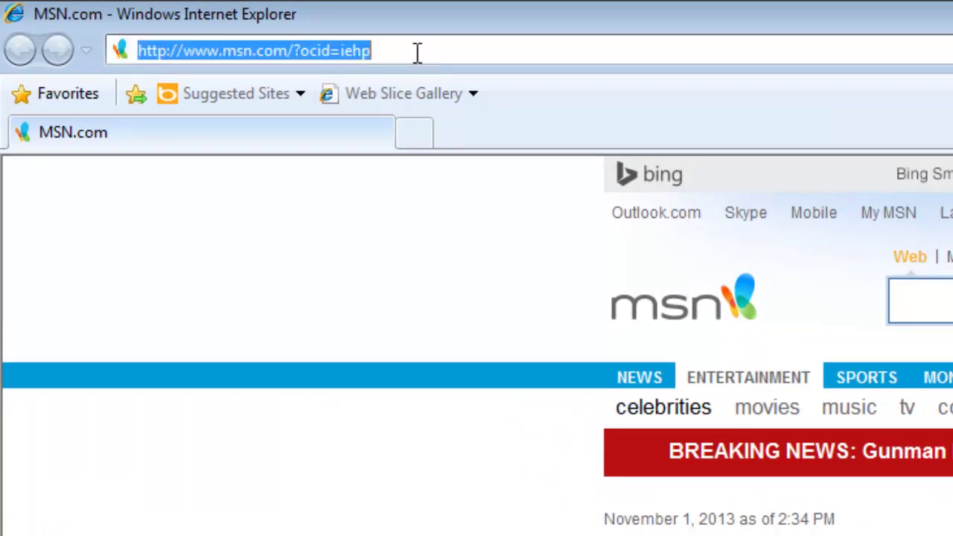
text(htt)
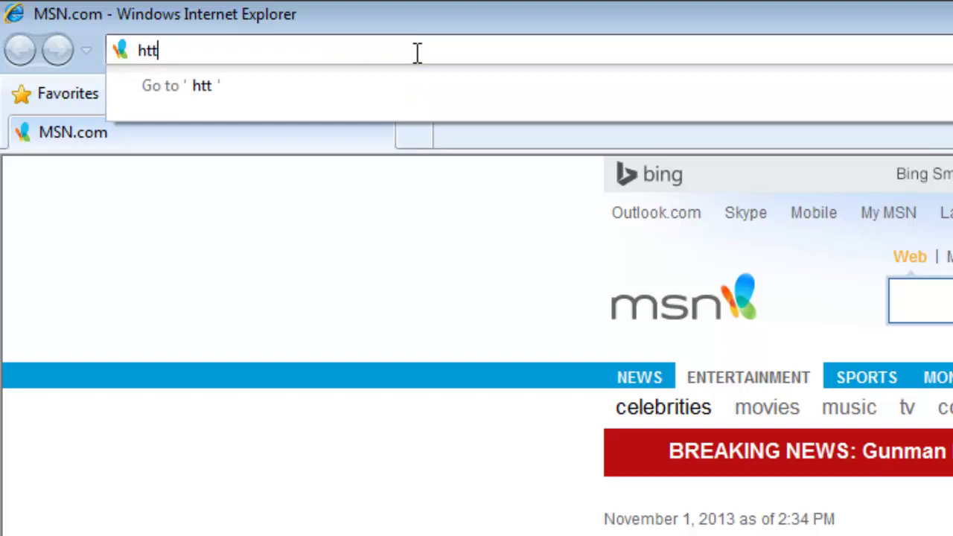
text(ps:/)
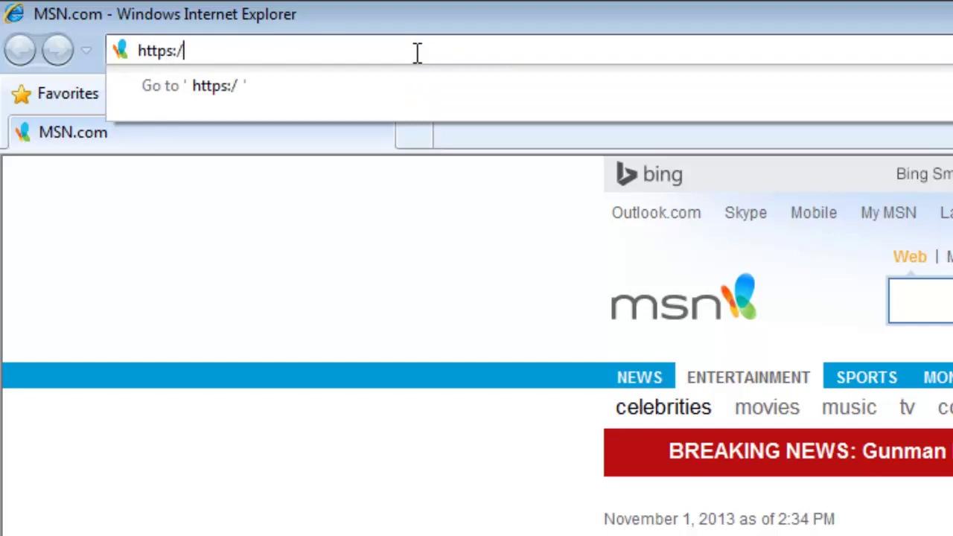
text(/tpf)
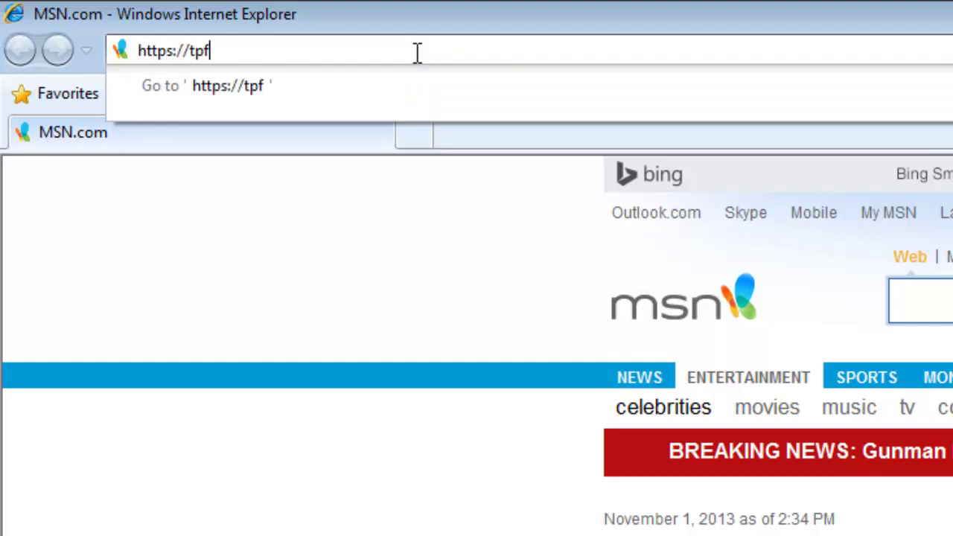
text(.cornersto)
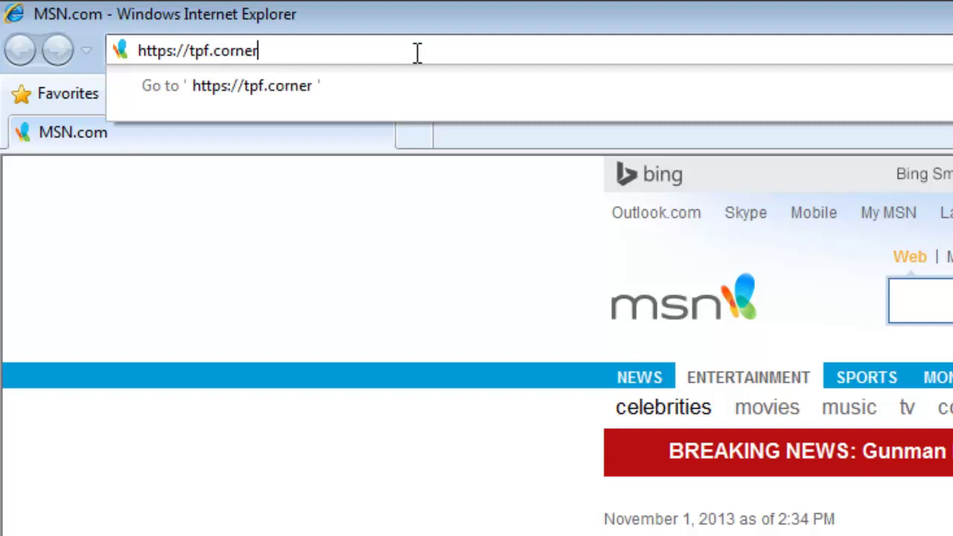
text(nebrands.com/vpn/index.html)
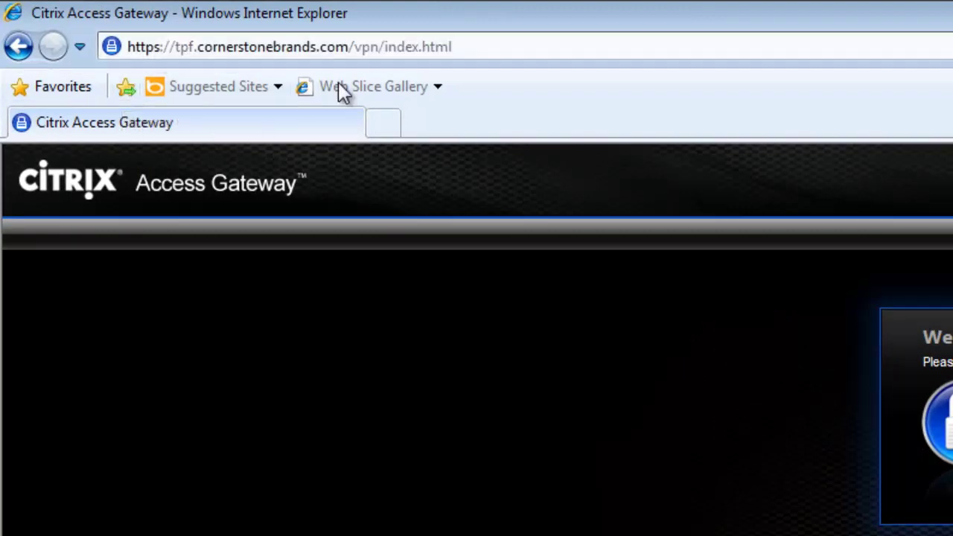
Add the Citrix Access Gateway page to the favorites bar and confirm it in Favorites Center
click(126, 96)
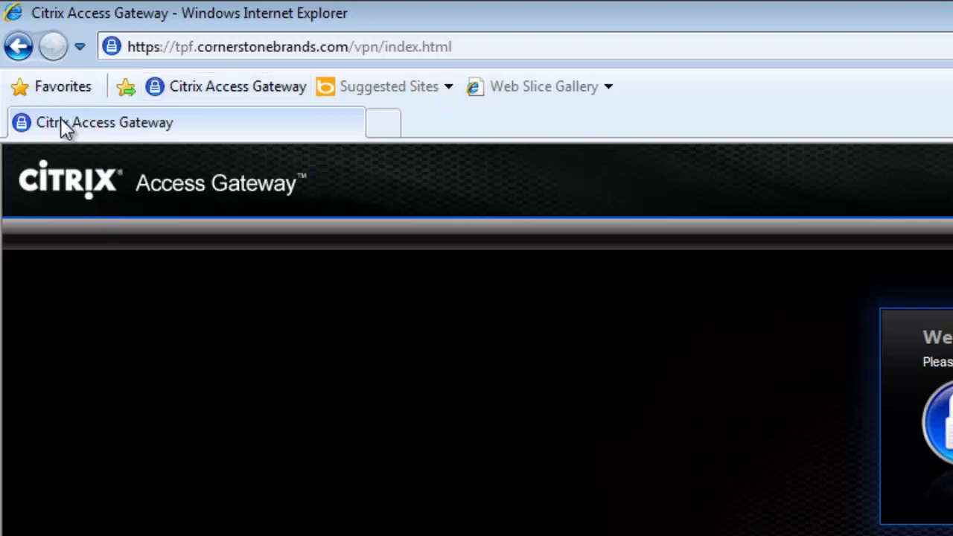
click(52, 94)
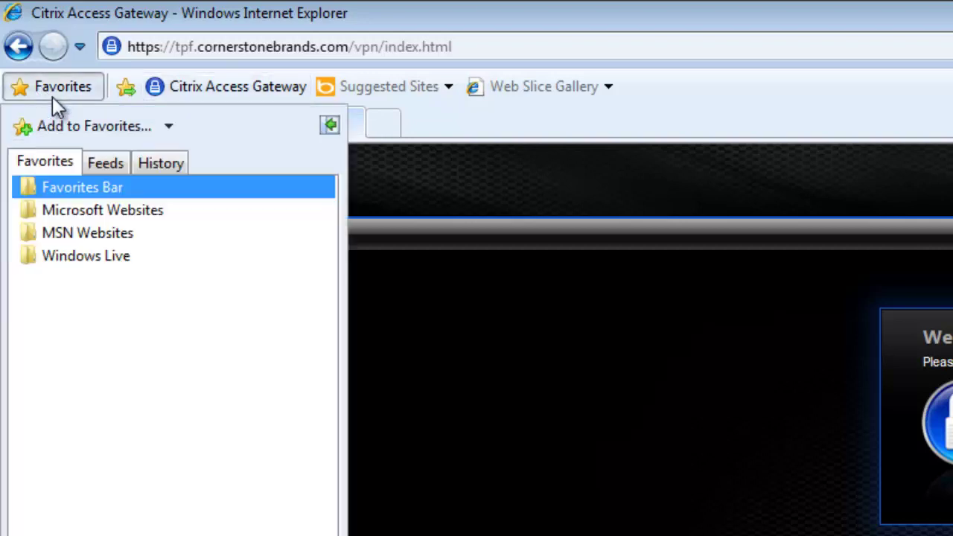
click(73, 133)
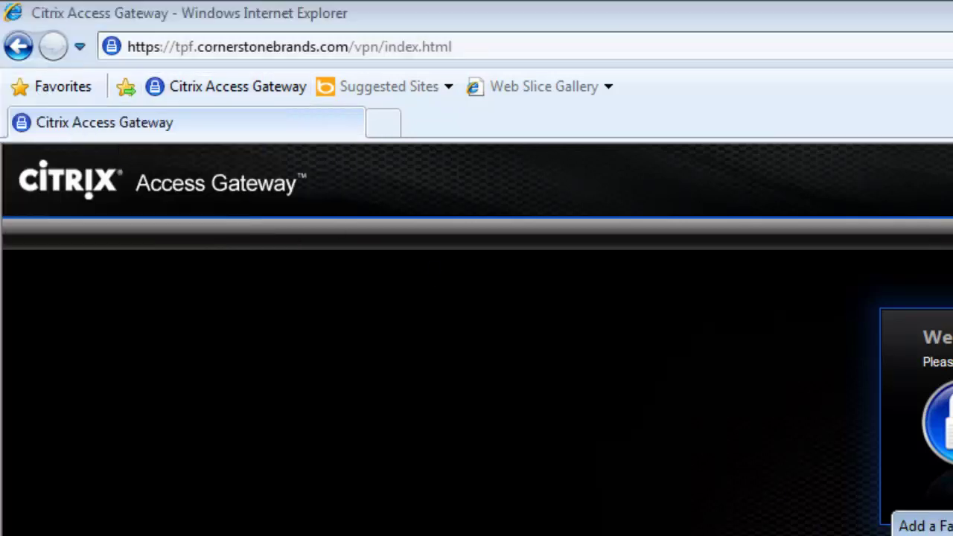
click(60, 93)
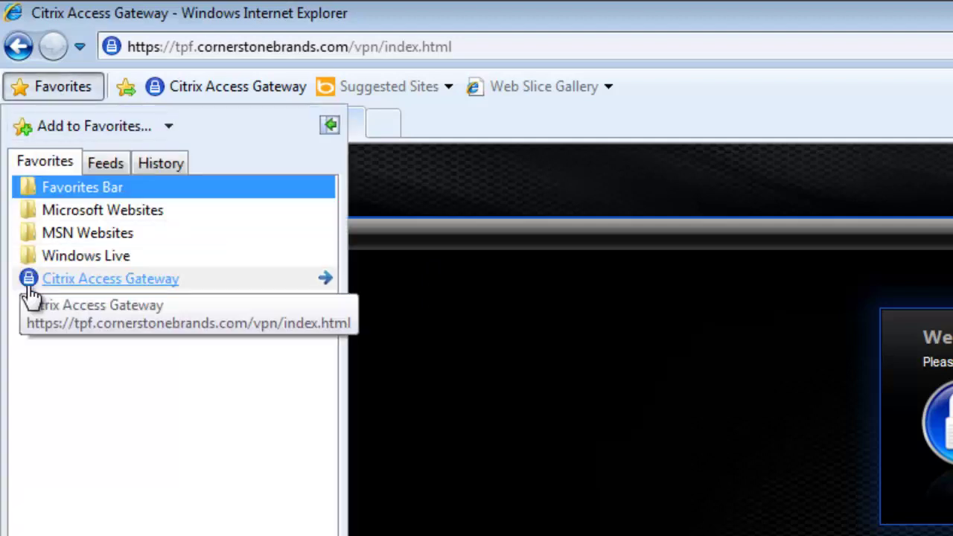
click(42, 96)
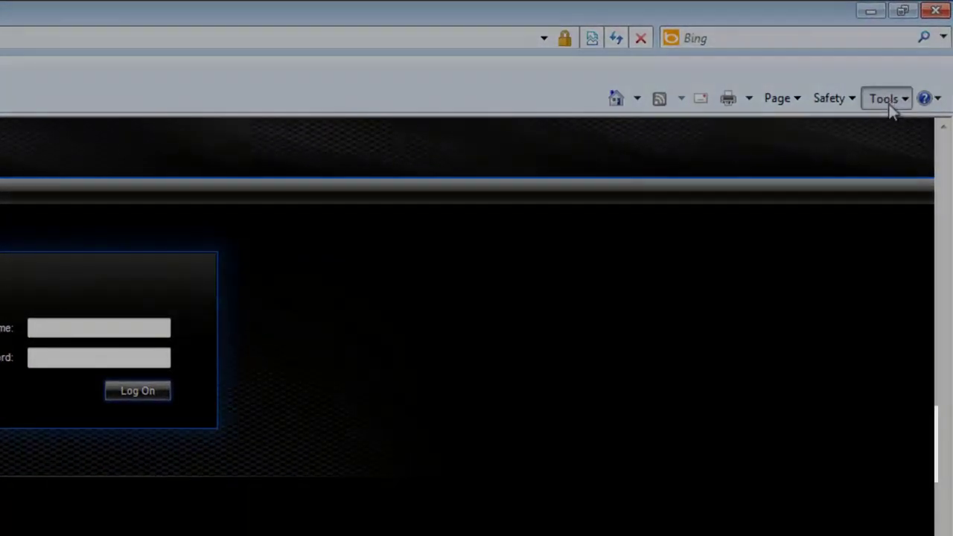
Open and dismiss Internet Options, then show the menu bar and open its Tools menu
click(889, 101)
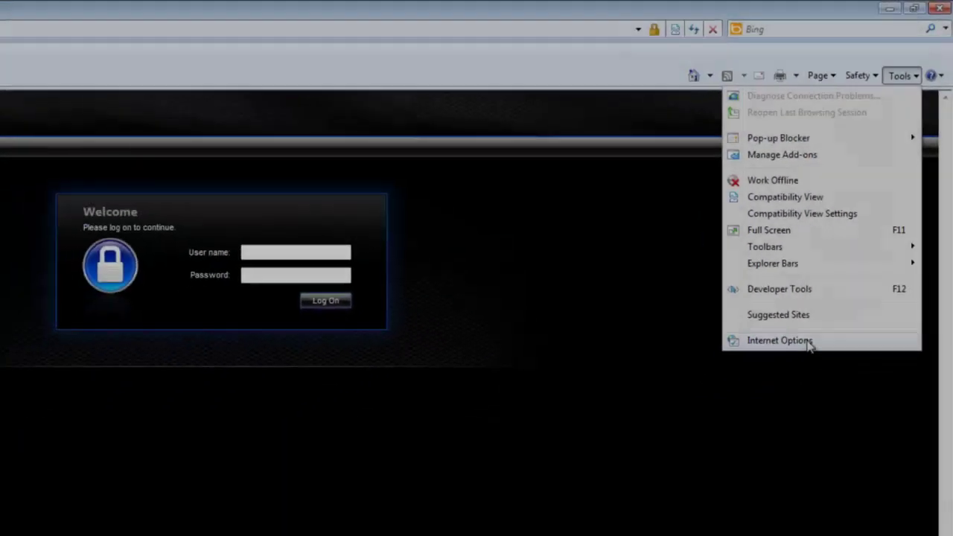
click(765, 444)
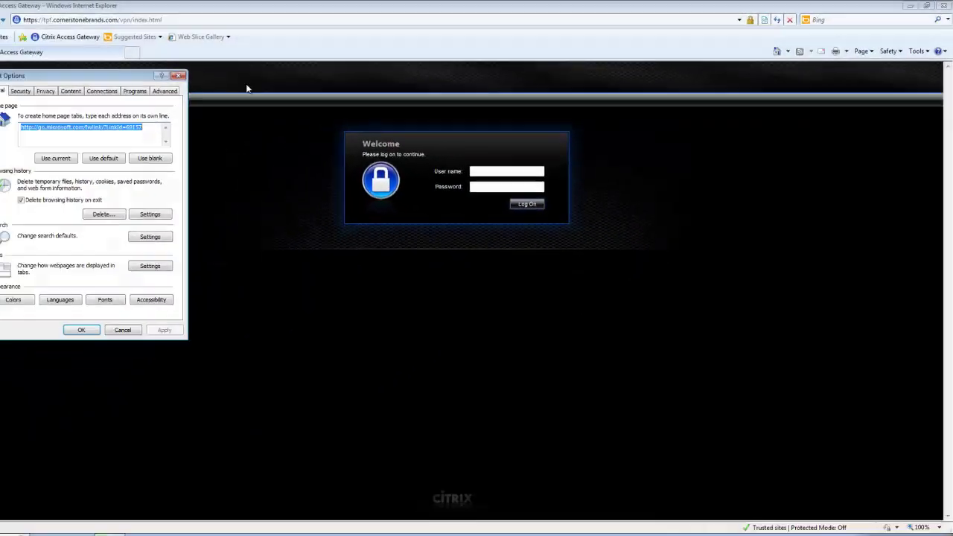
key(Escape)
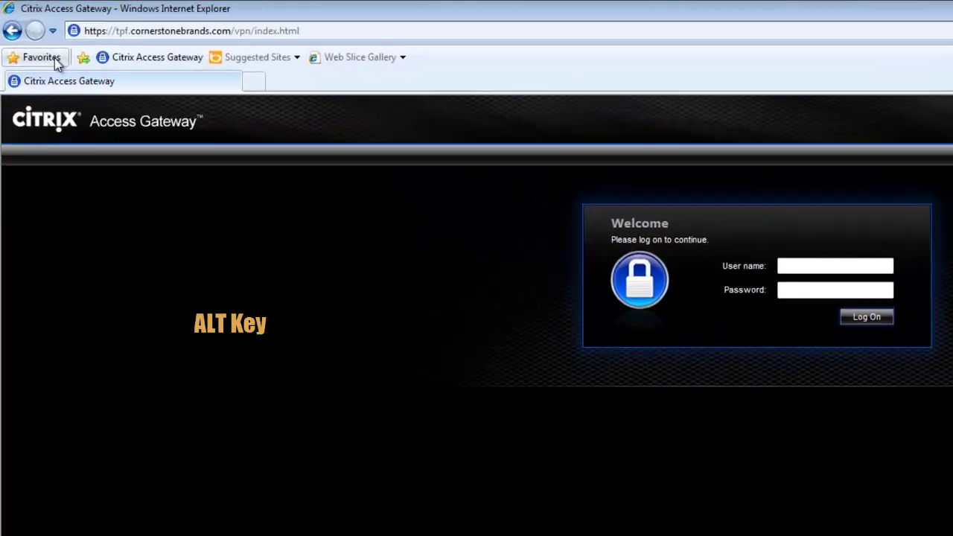
key(alt)
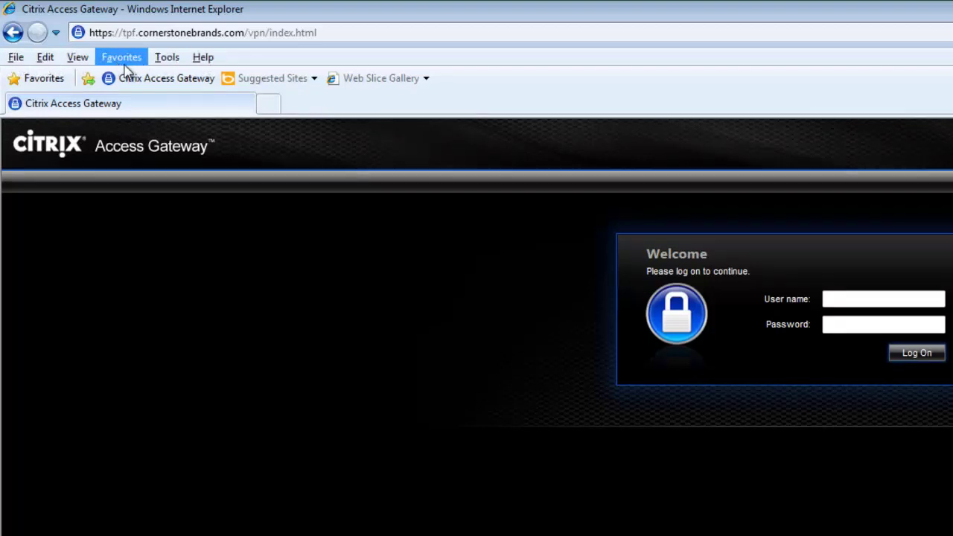
click(167, 66)
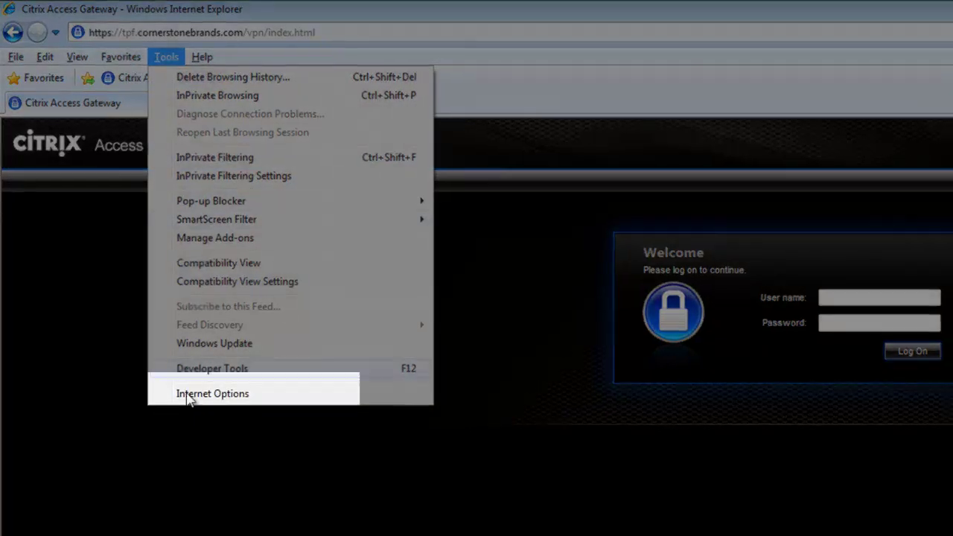
click(192, 396)
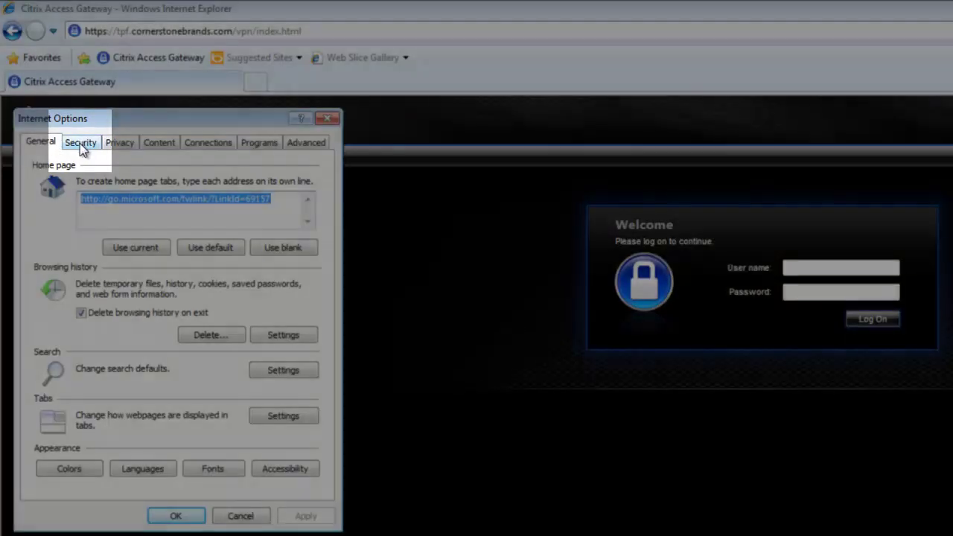
click(79, 143)
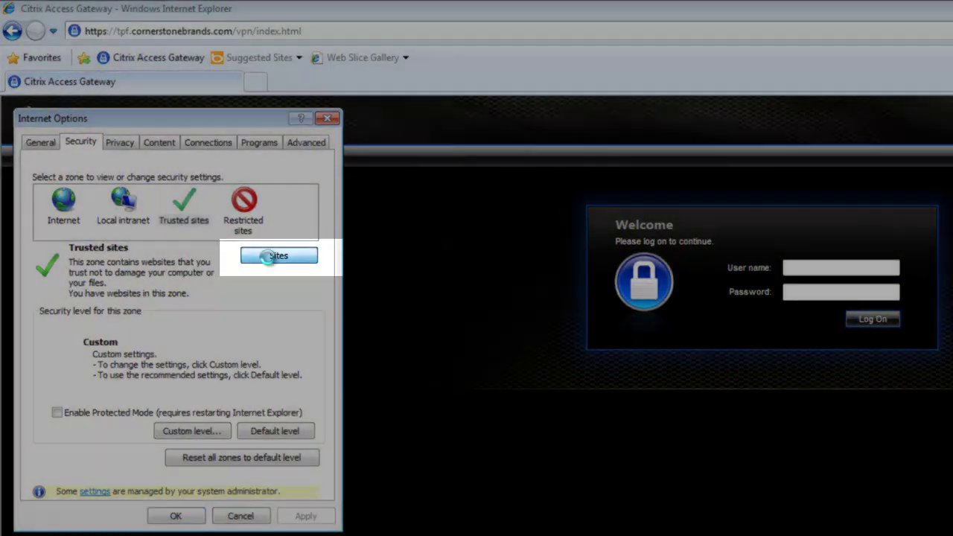
click(269, 258)
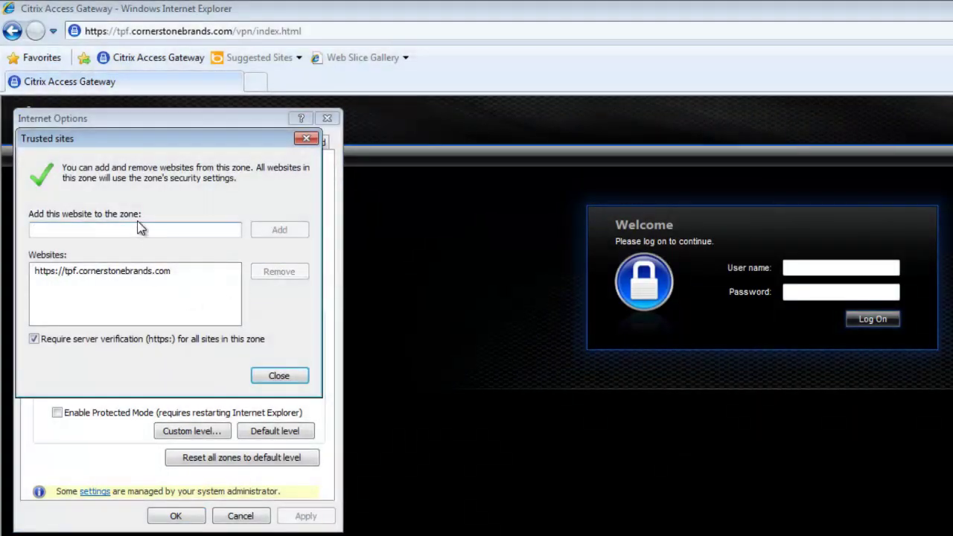
click(133, 274)
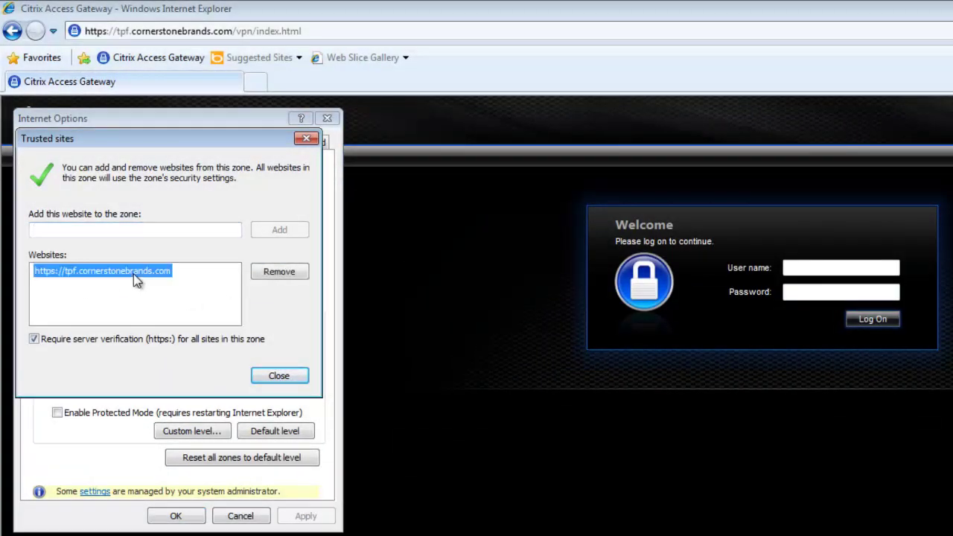
click(277, 271)
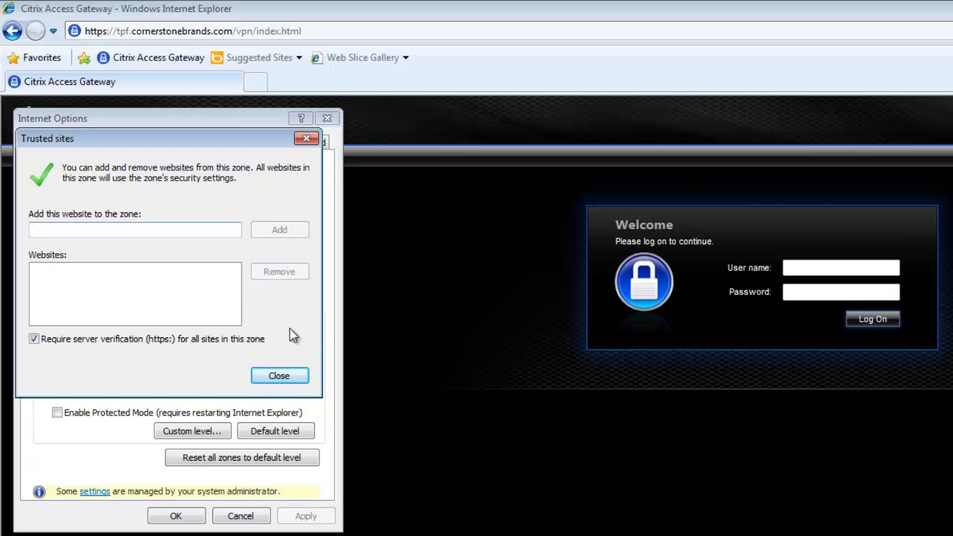
text(https)
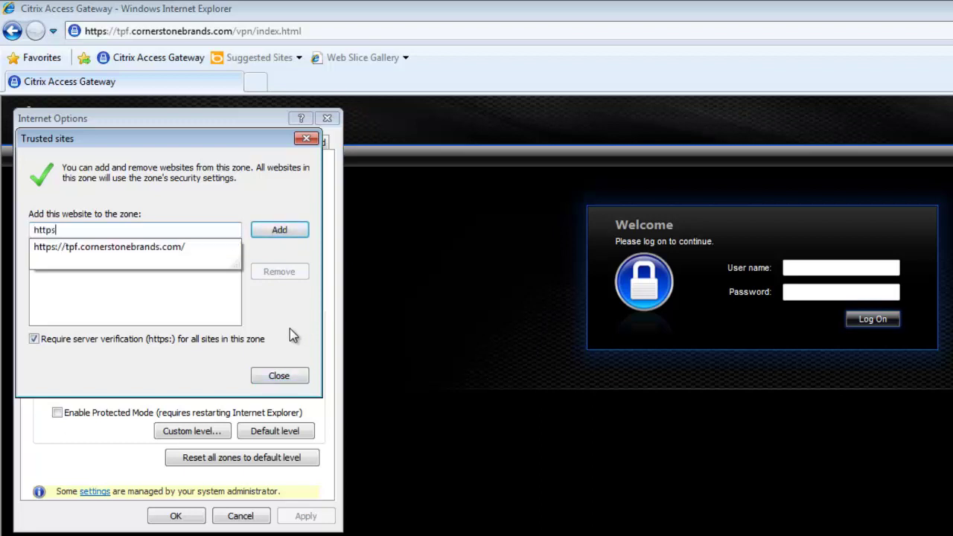
text(://tpf.cornerstonebrands.com)
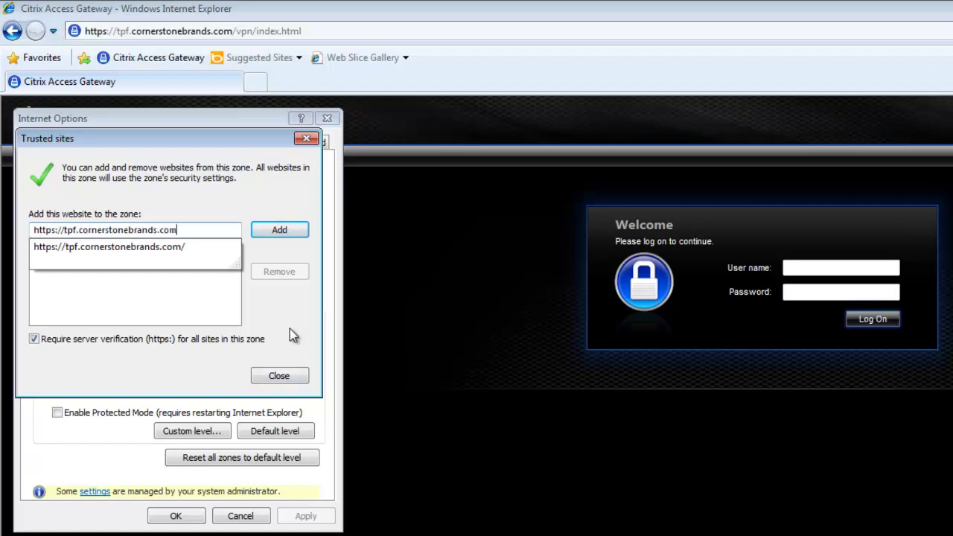
click(292, 236)
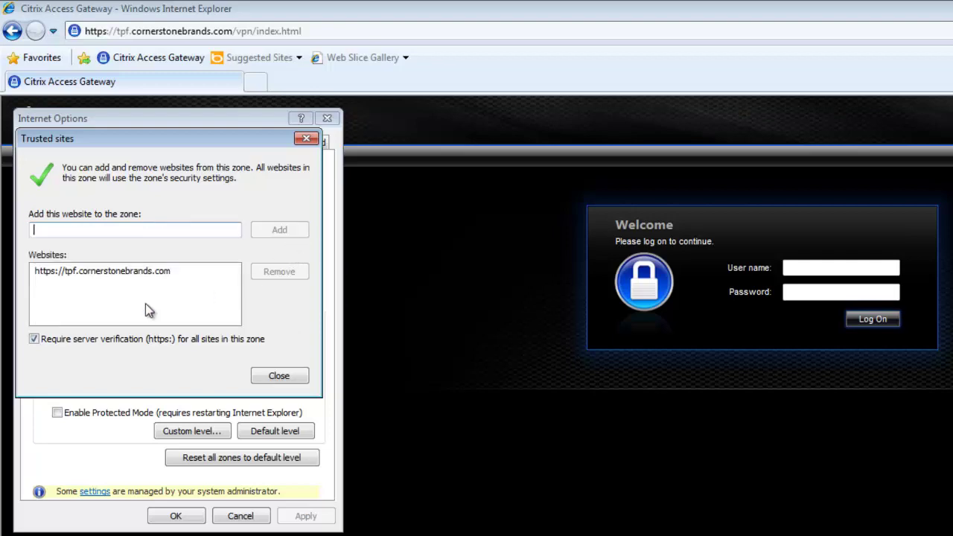
click(285, 381)
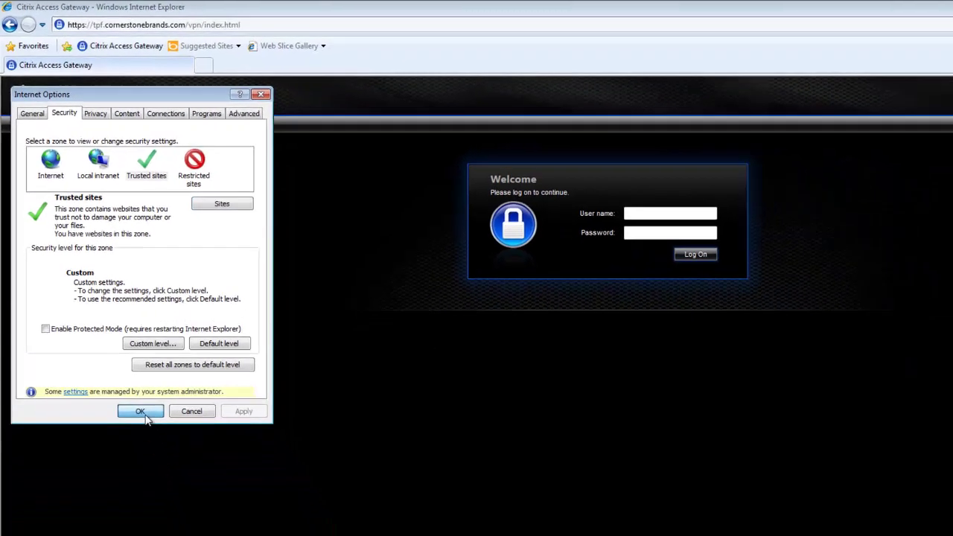
click(175, 510)
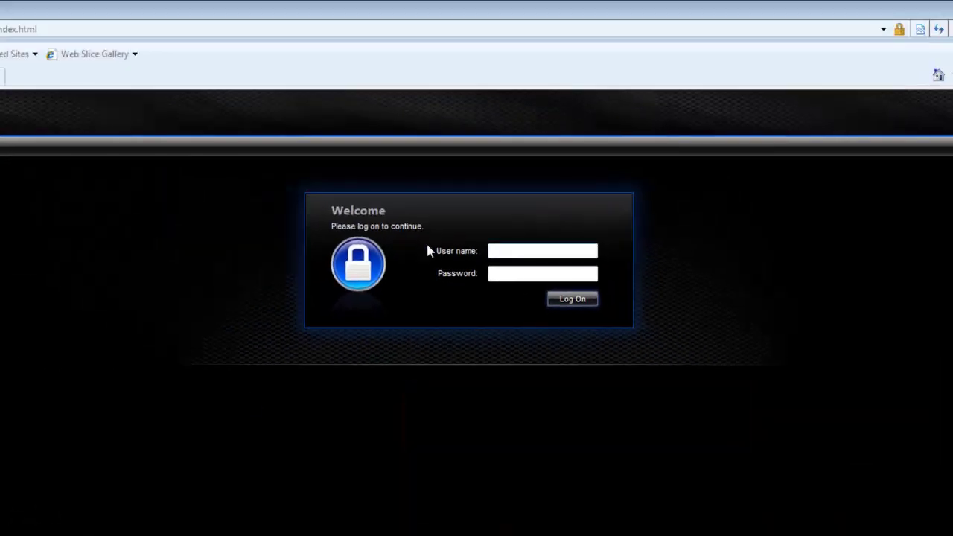
Enter the user name and the account password in the Citrix Access Gateway logon form
click(505, 256)
click(505, 256)
text(jdoe)
key(Tab)
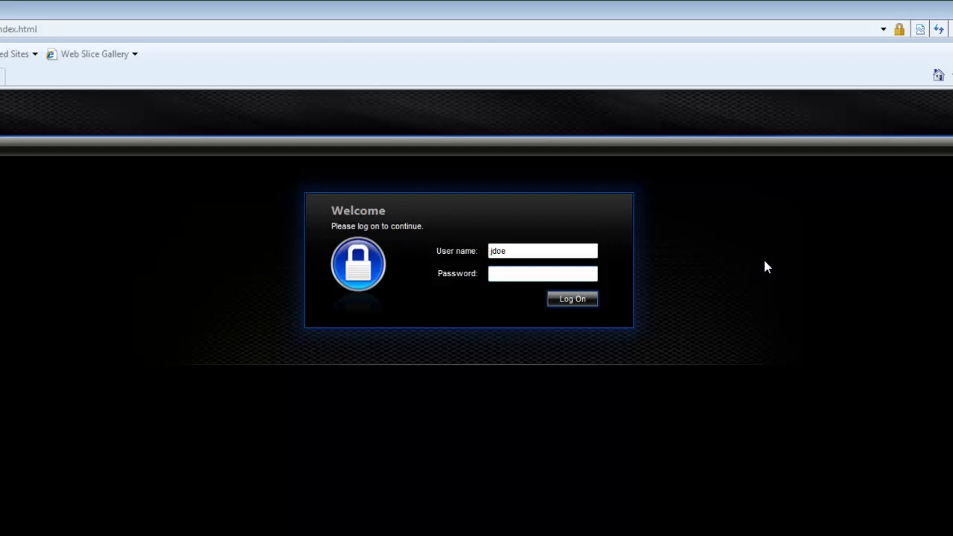
text(password1!)
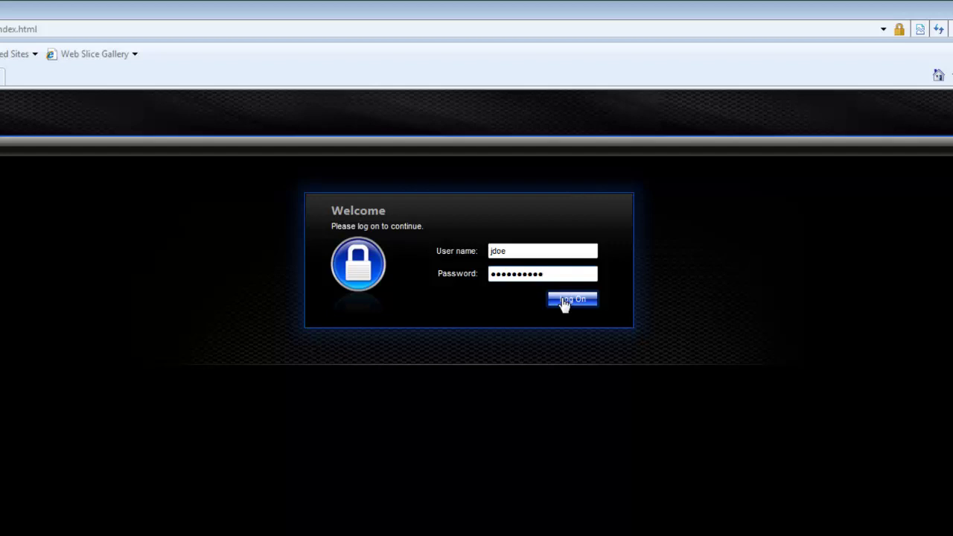
Log on with the entered credentials to reach the End User Agreement page
click(564, 301)
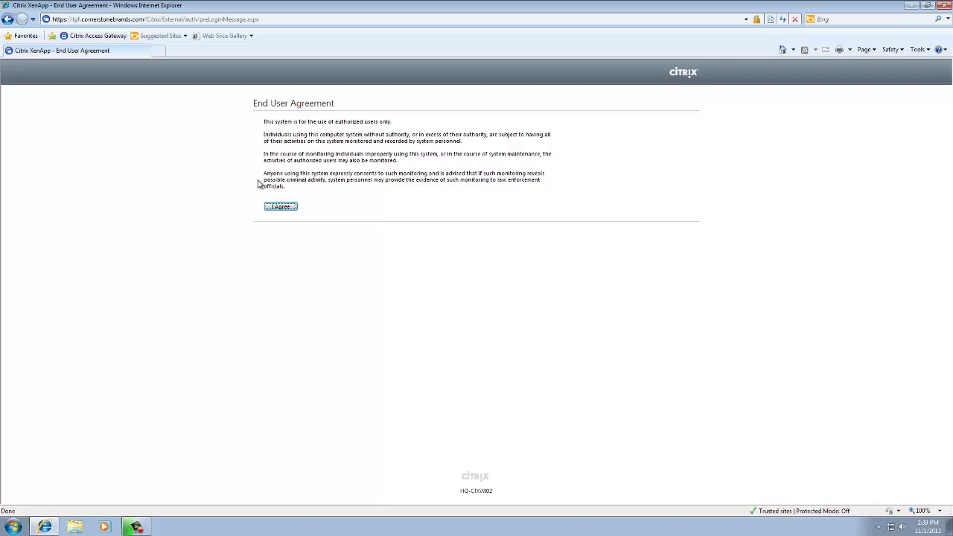
Accept the end user agreement and the Citrix license, then start the Citrix client install
click(276, 207)
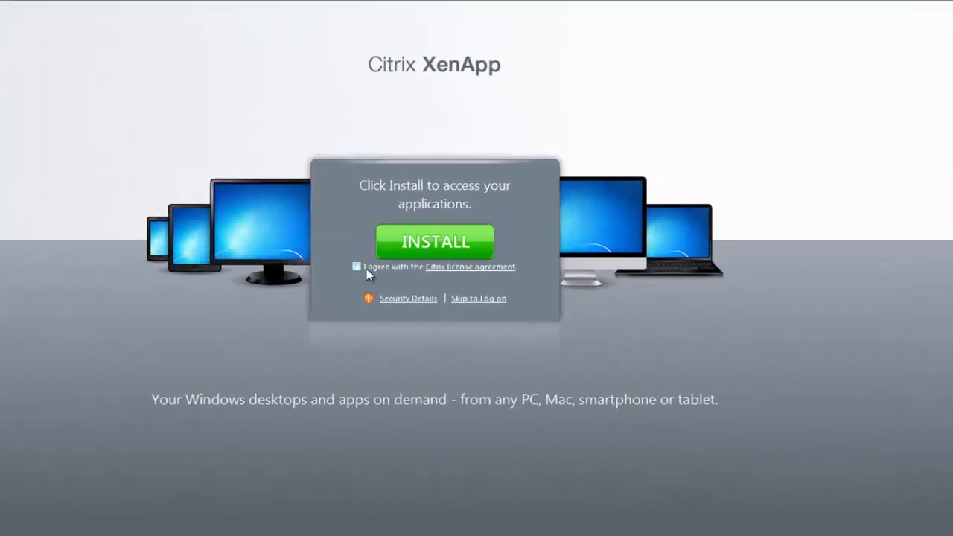
click(356, 267)
click(436, 242)
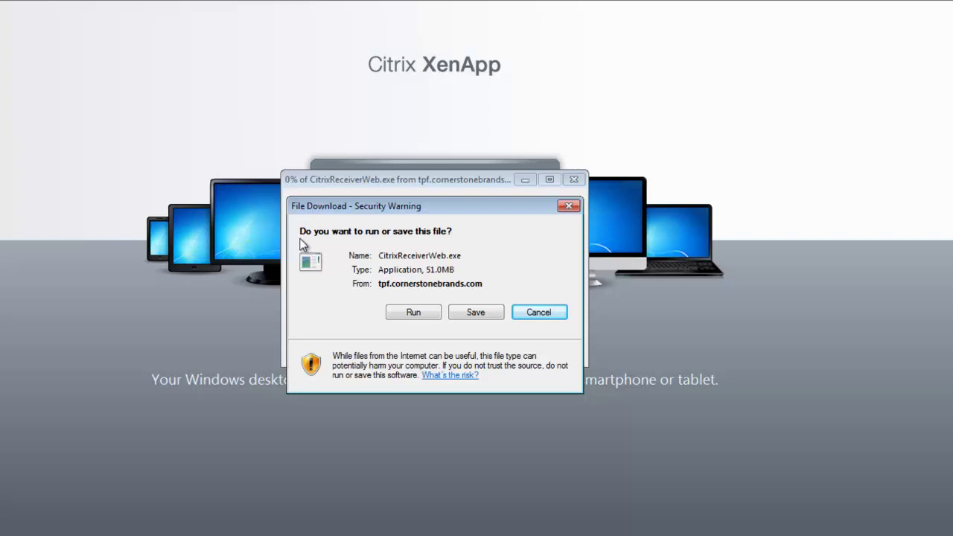
Run the CitrixReceiverWeb.exe (51.0MB) download from the File Download security warning
click(420, 316)
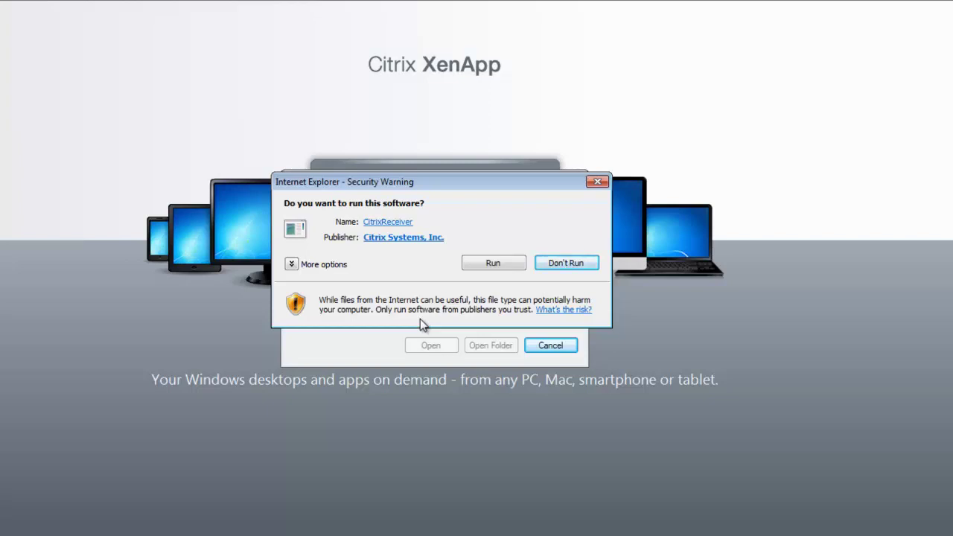
Allow CitrixReceiver to run and install Citrix Receiver on the computer
click(491, 263)
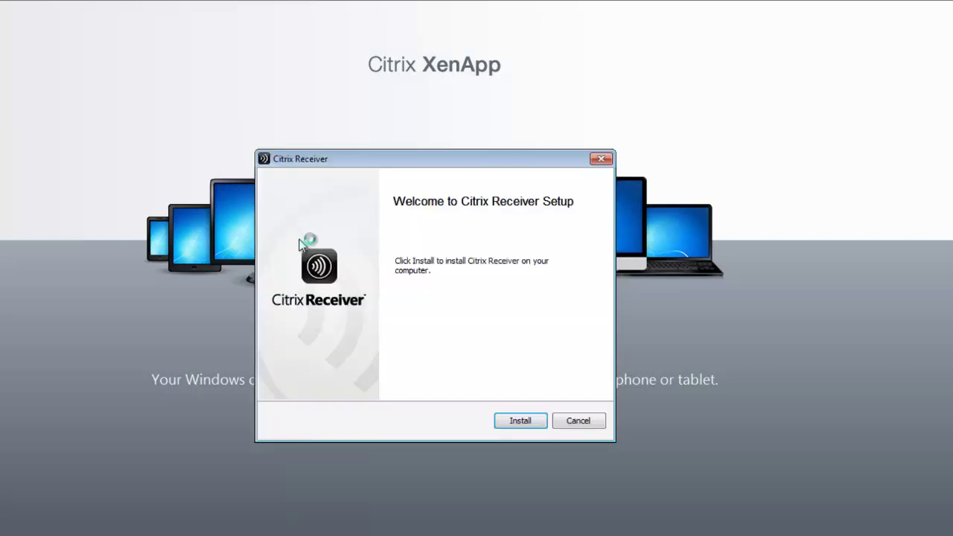
click(516, 422)
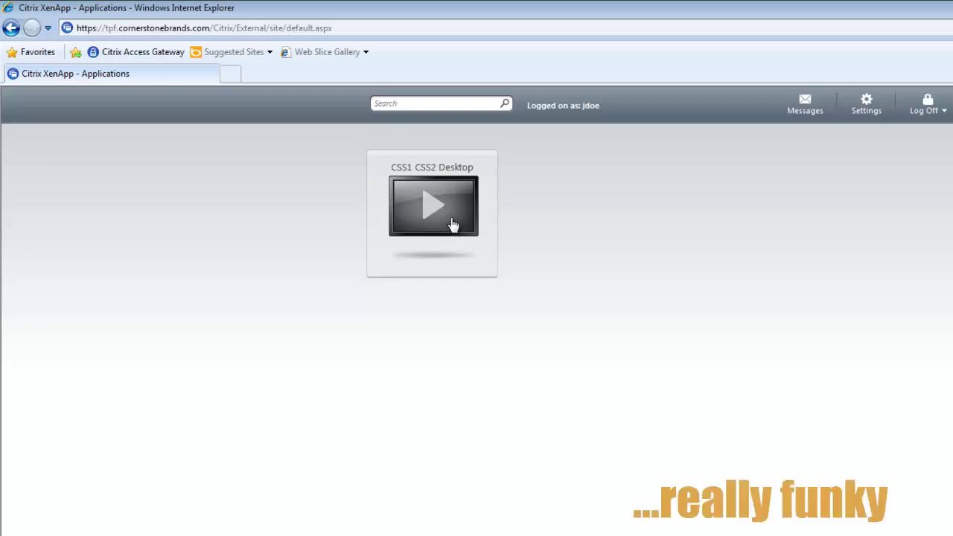
Launch the CSS1 CSS2 Desktop from its tile on the XenApp Applications page
click(434, 211)
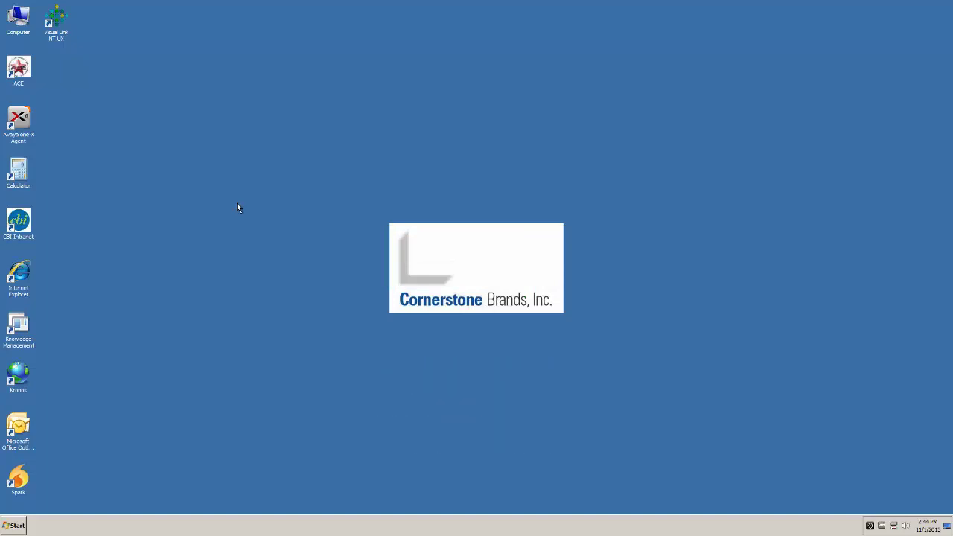
click(15, 528)
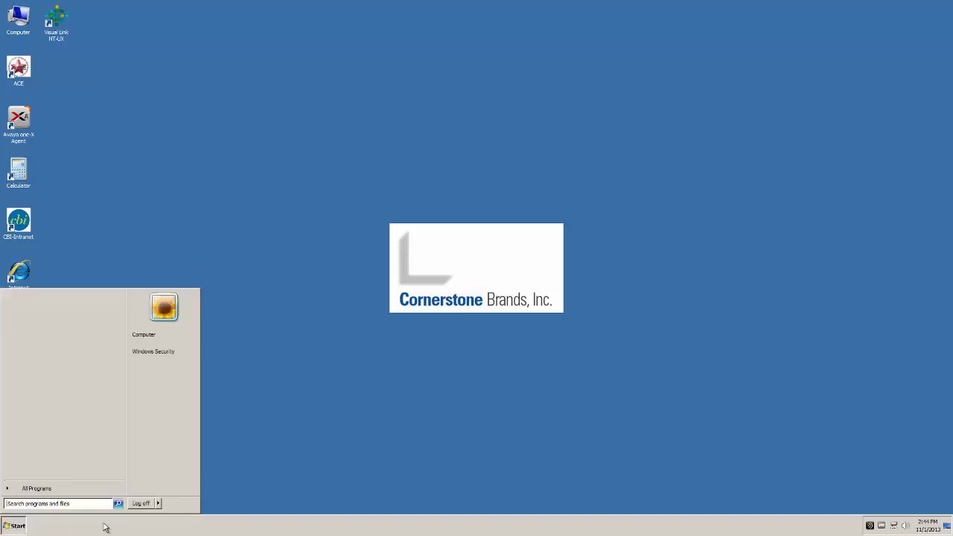
click(352, 227)
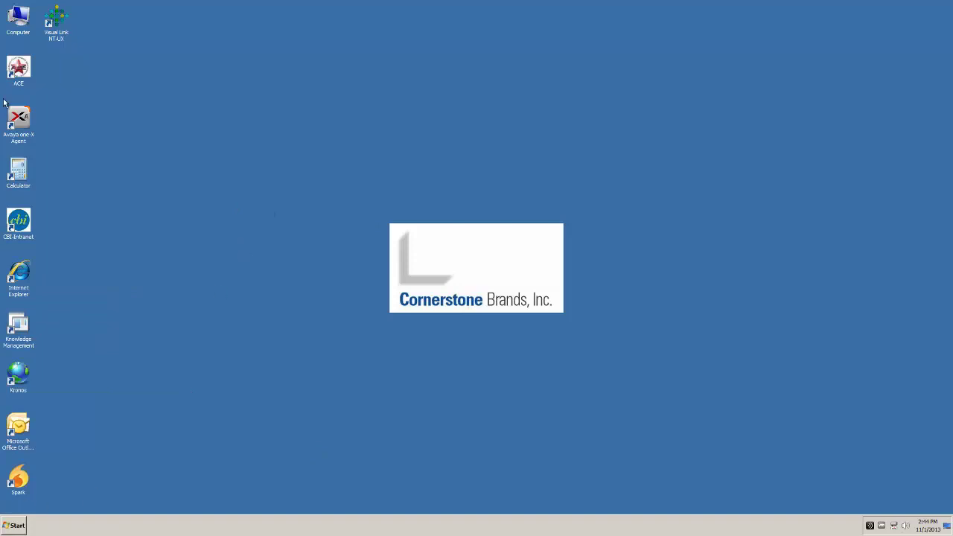